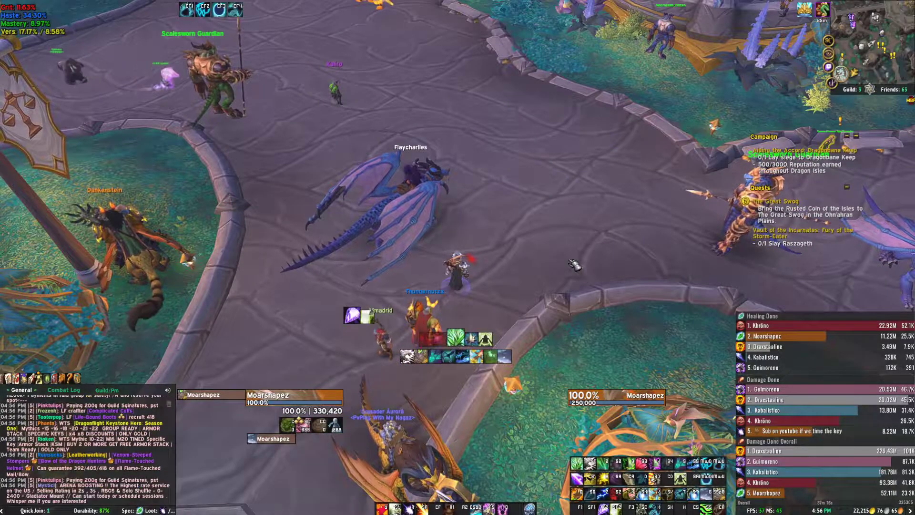
# Step: Switch to Discord, open the Plater Profile link from the addon profiles post and copy its import string on Wago
pyautogui.hotkey('alt', 'Tab')
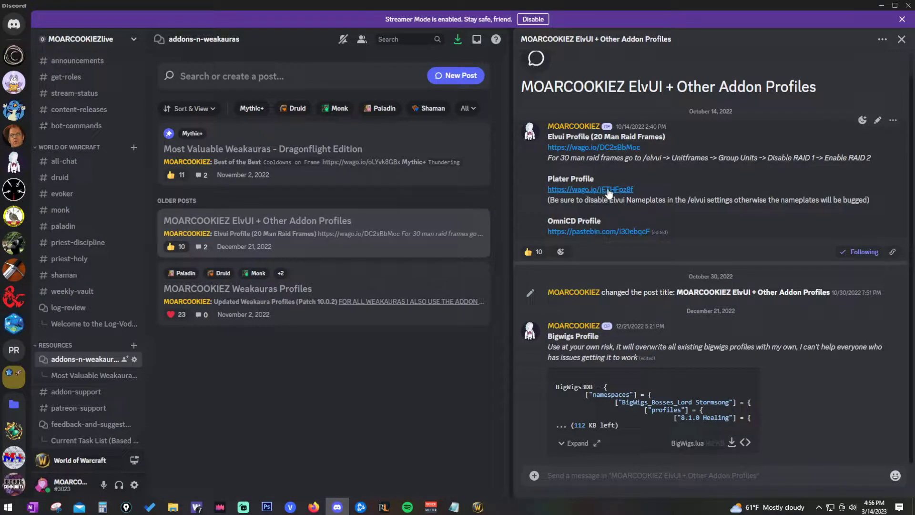
pyautogui.click(589, 190)
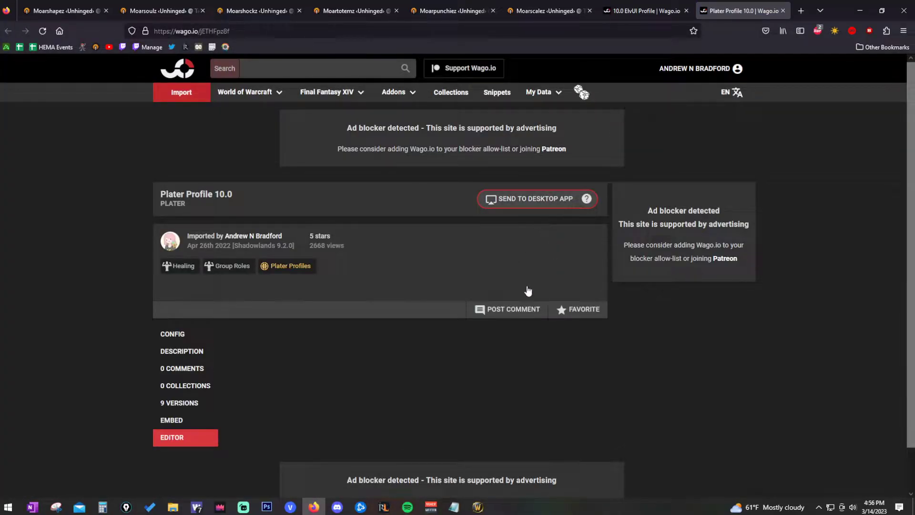
pyautogui.click(519, 202)
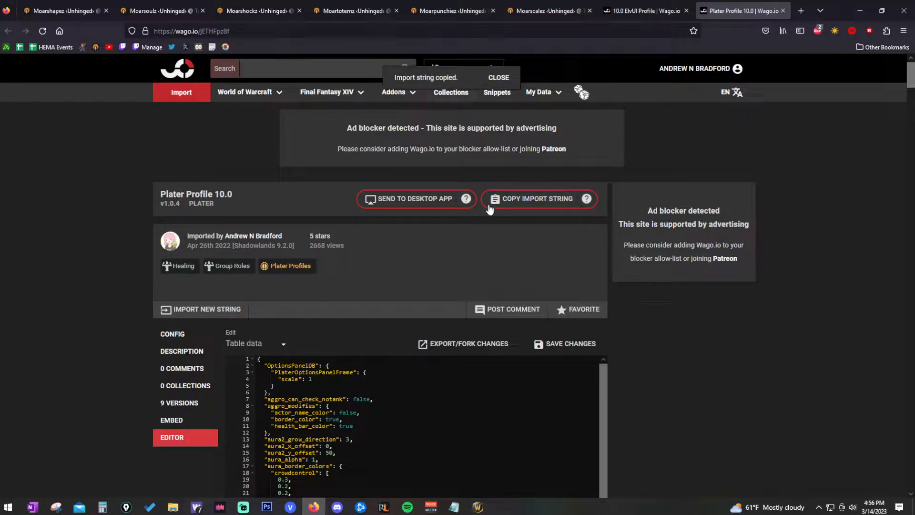
# Step: Switch to World of Warcraft and open the Plater options with the chat command /plater
pyautogui.click(478, 512)
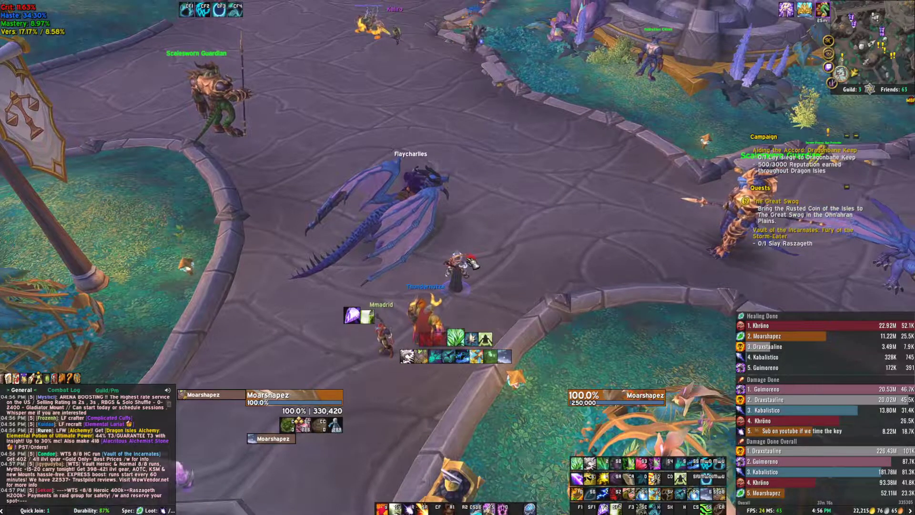
pyautogui.write('/plater')
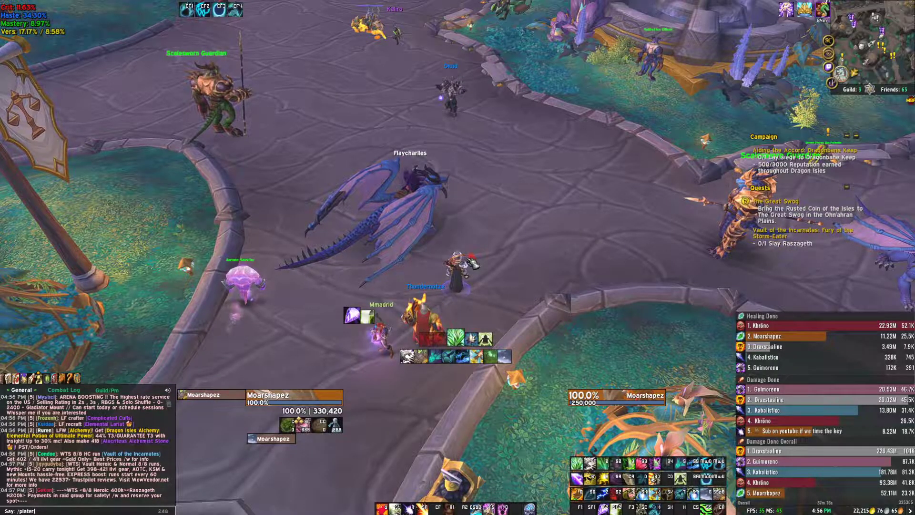
pyautogui.press('Return')
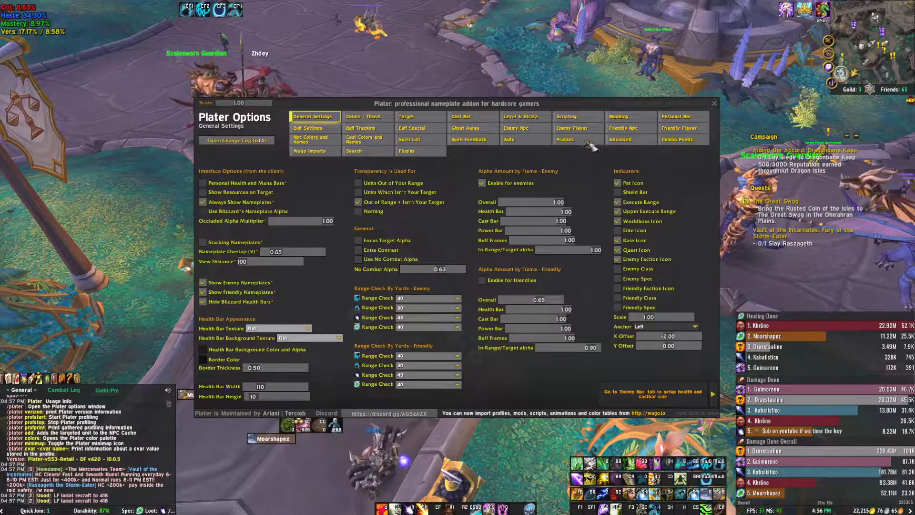
pyautogui.click(570, 140)
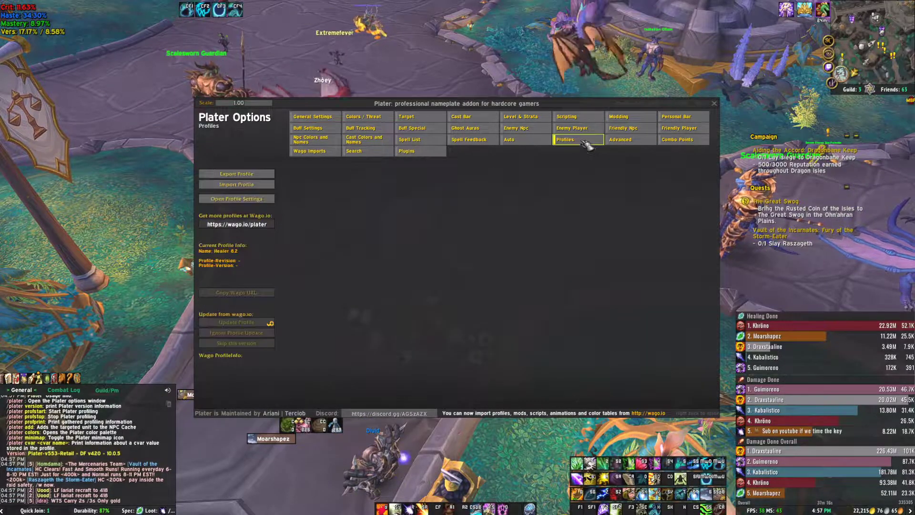
pyautogui.click(246, 187)
pyautogui.hotkey('ctrl', 'v')
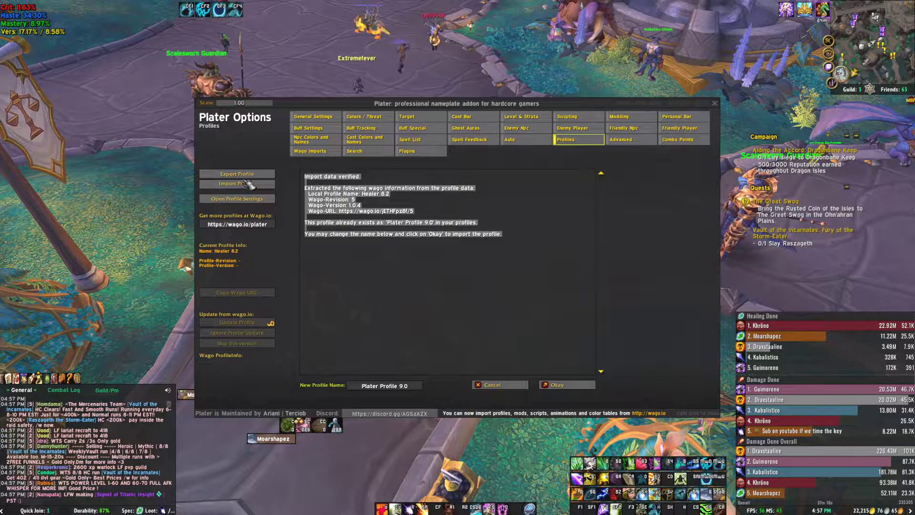
pyautogui.click(571, 142)
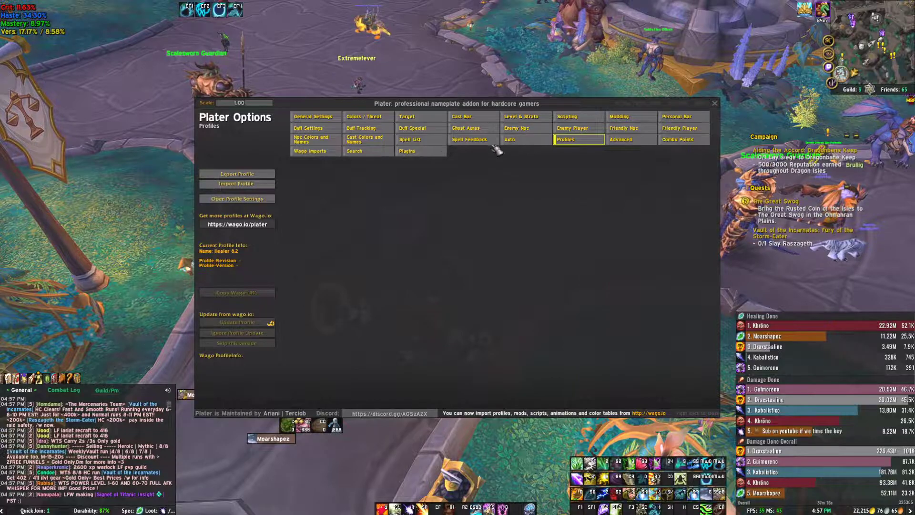
pyautogui.click(253, 199)
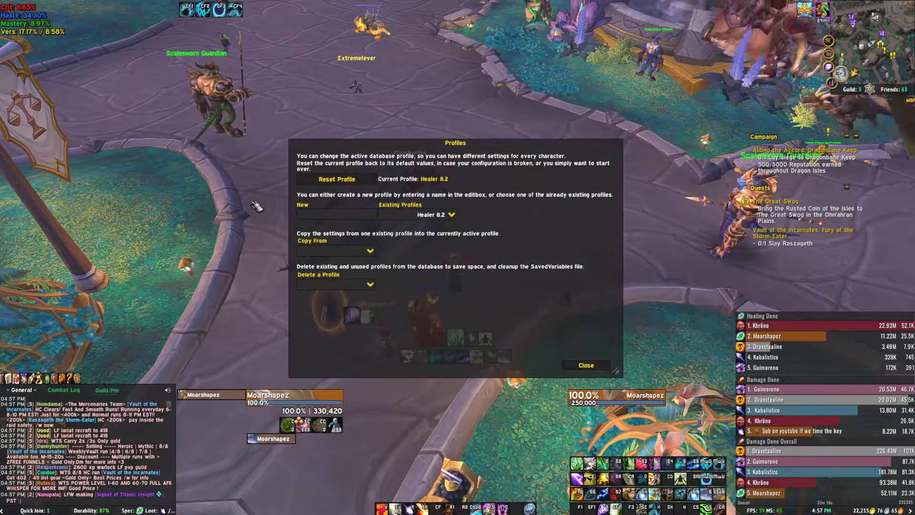
pyautogui.click(450, 215)
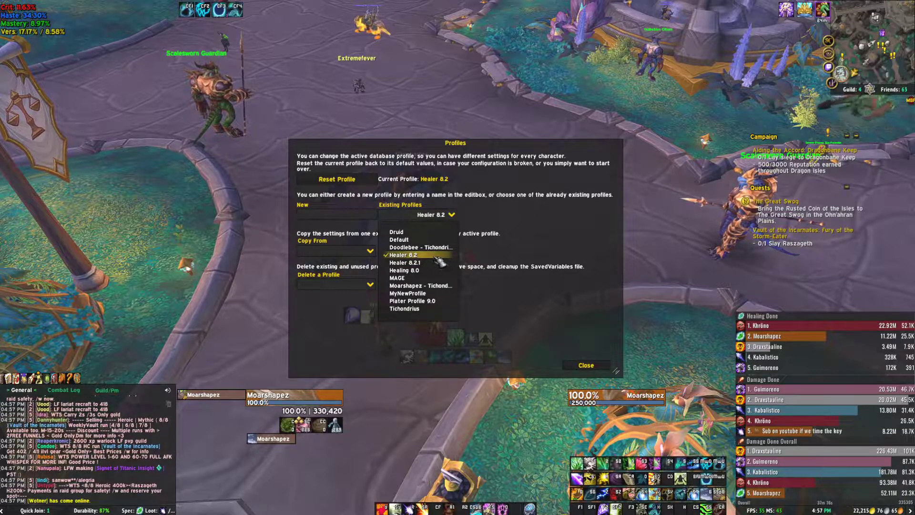
pyautogui.press('Escape')
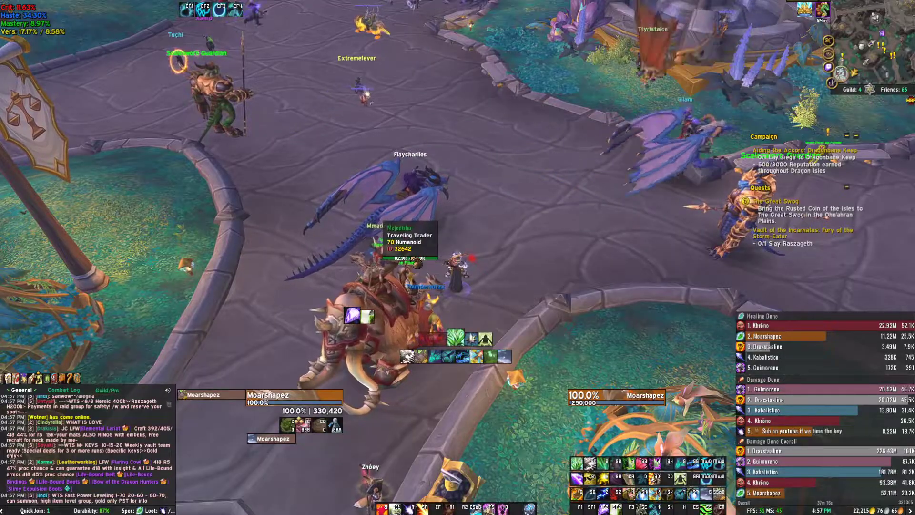
pyautogui.moveTo(417, 262); pyautogui.dragTo(507, 216)
pyautogui.press('e')
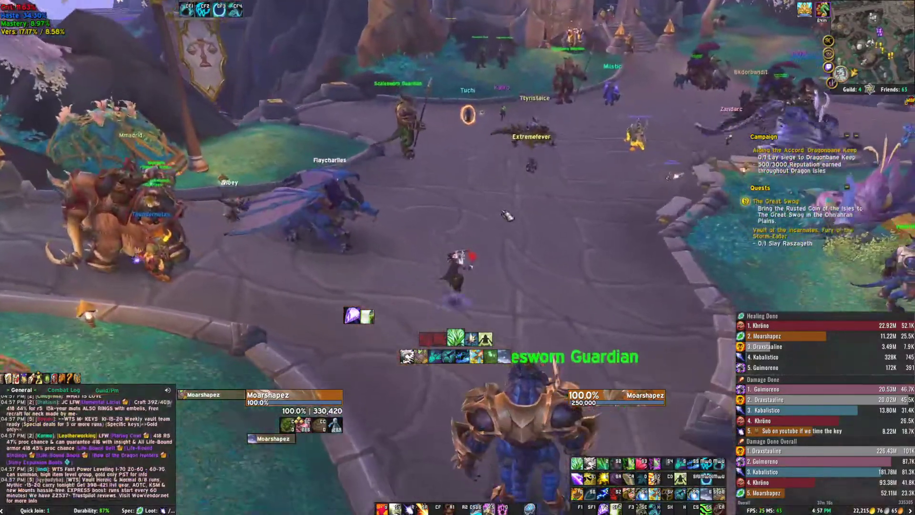
pyautogui.press('w')
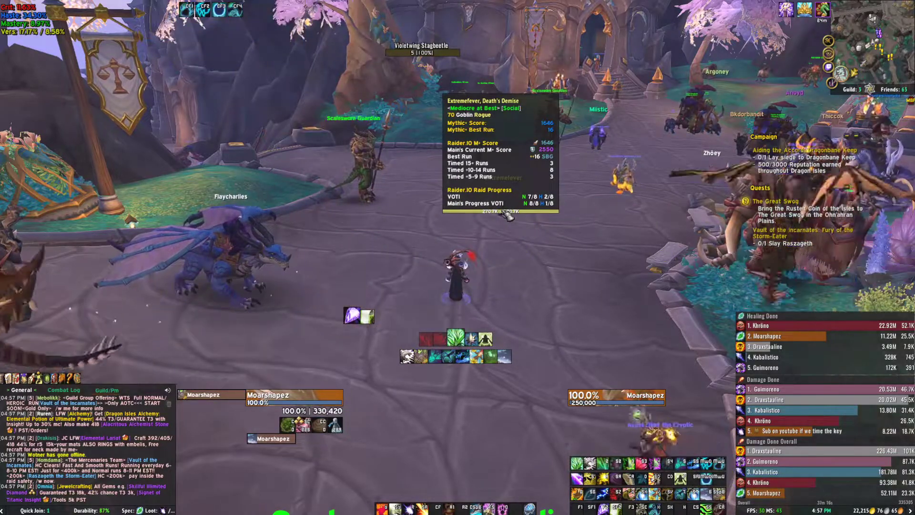
# Step: Open the ElvUI configuration with /ec, check whether its Nameplates module is enabled, and close the window
pyautogui.write('/ec')
pyautogui.press('Return')
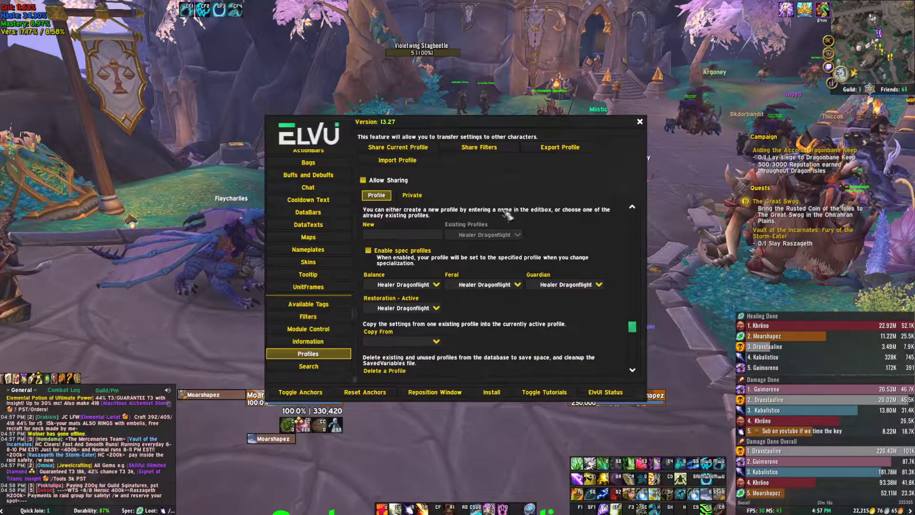
pyautogui.click(308, 249)
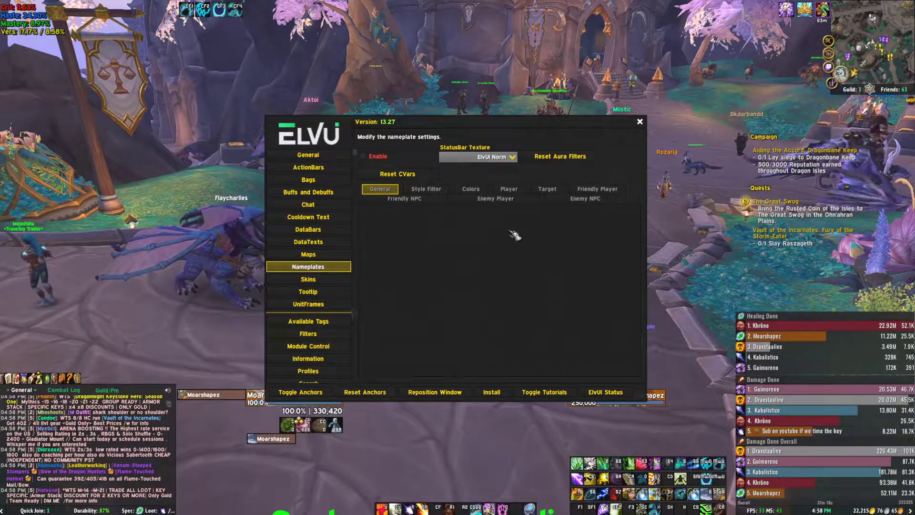
pyautogui.click(640, 121)
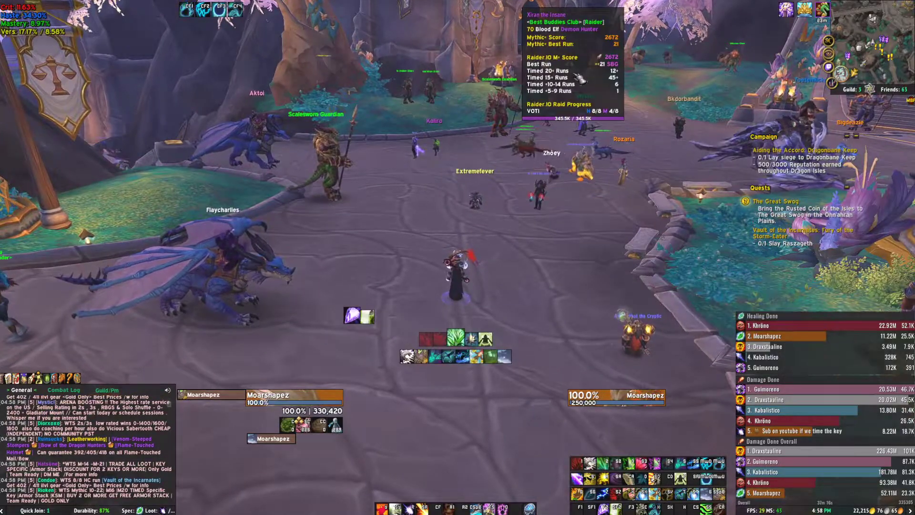
pyautogui.moveTo(588, 188); pyautogui.dragTo(782, 224)
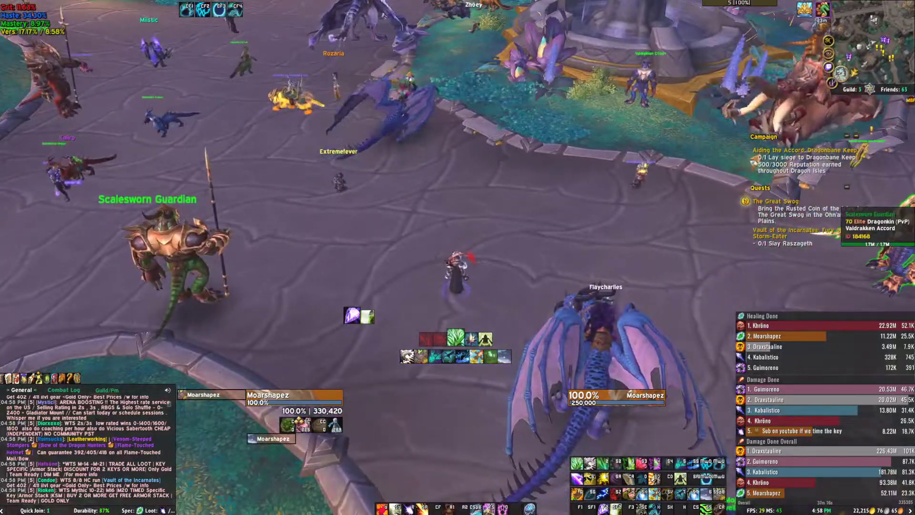
# Step: Switch to Discord, open the Weakauras Profiles post and read its notes on the sound addons and the Masque skin
pyautogui.hotkey('alt', 'Tab')
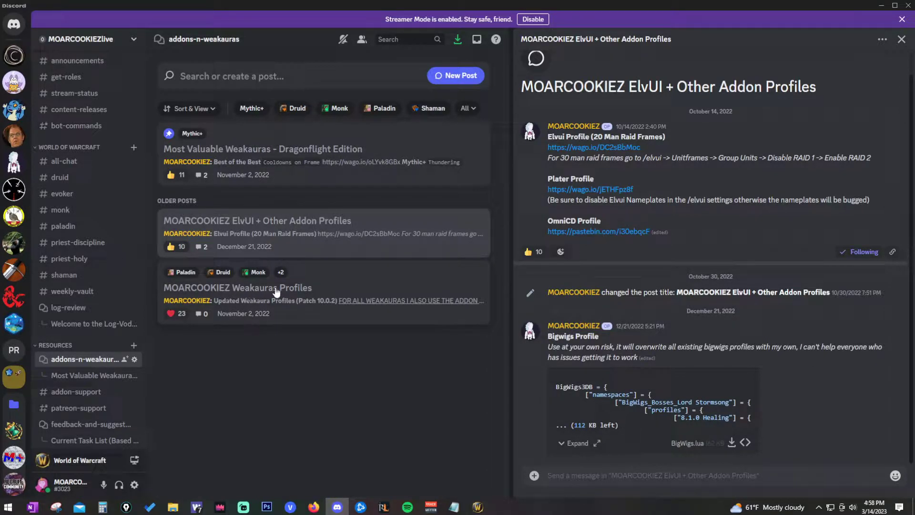
pyautogui.click(293, 292)
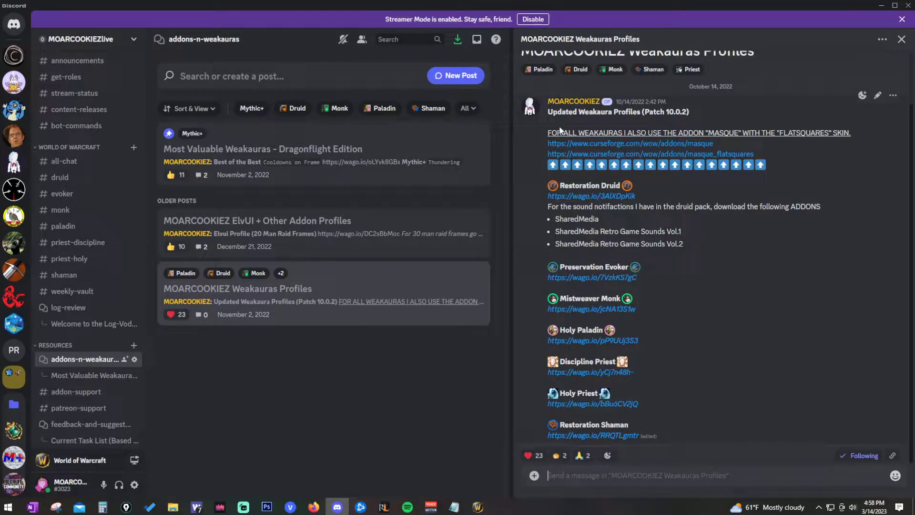
pyautogui.moveTo(578, 231); pyautogui.dragTo(539, 208)
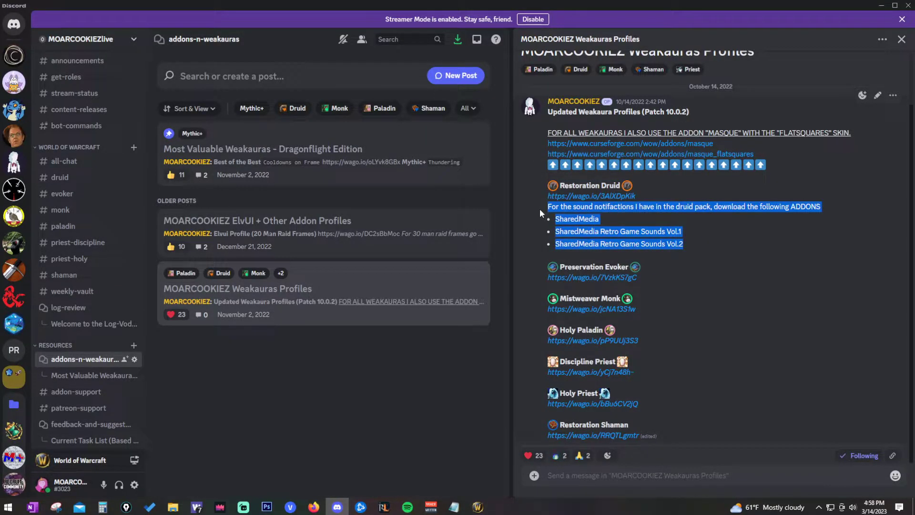
pyautogui.click(706, 244)
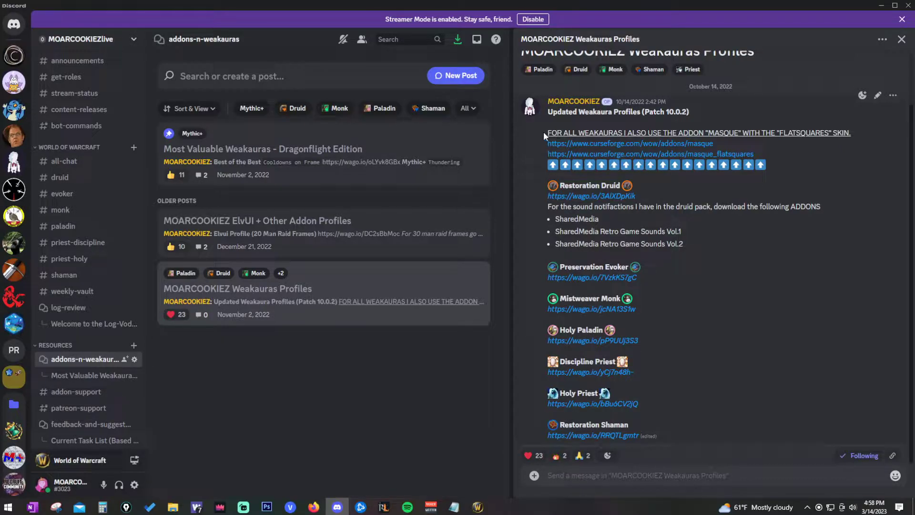
pyautogui.moveTo(760, 129); pyautogui.dragTo(810, 133)
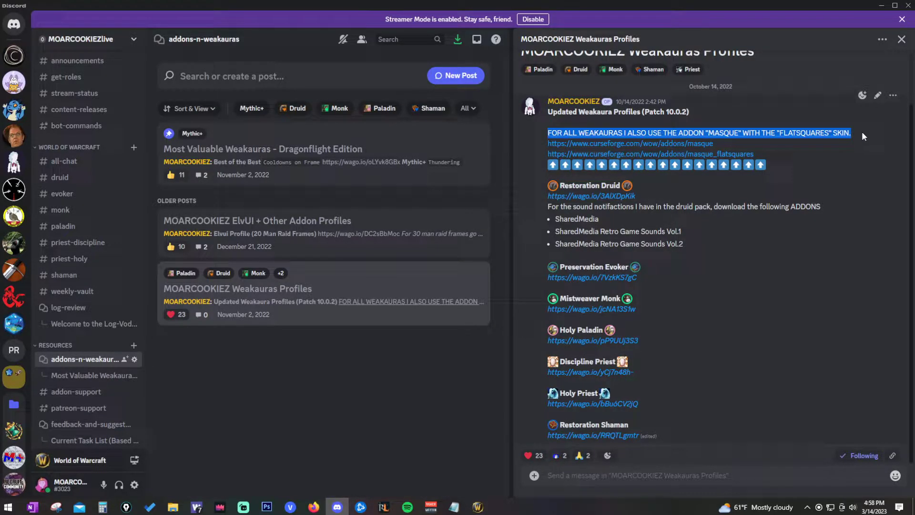
pyautogui.click(778, 141)
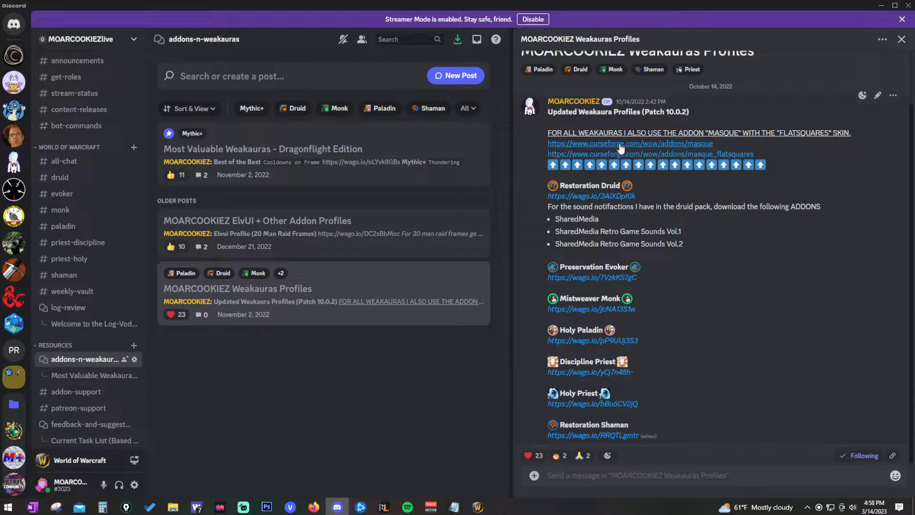
pyautogui.click(477, 507)
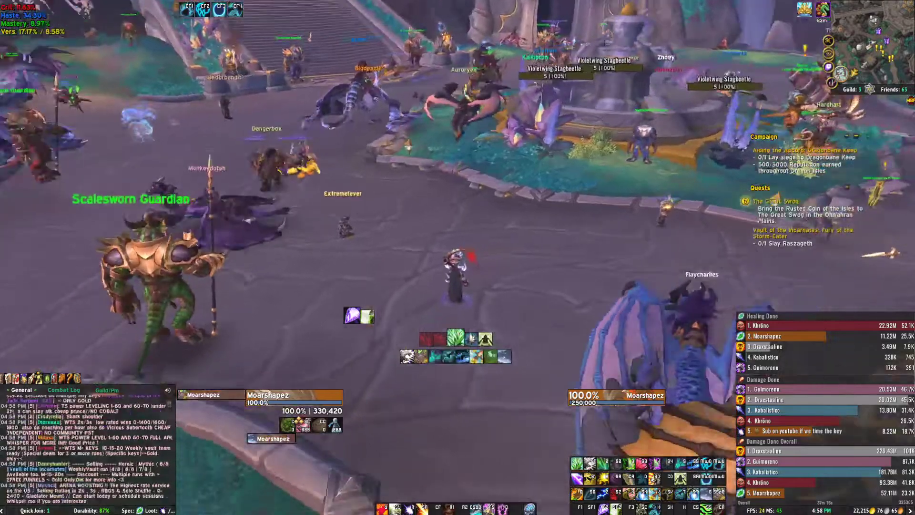
pyautogui.moveTo(474, 357); pyautogui.dragTo(453, 350)
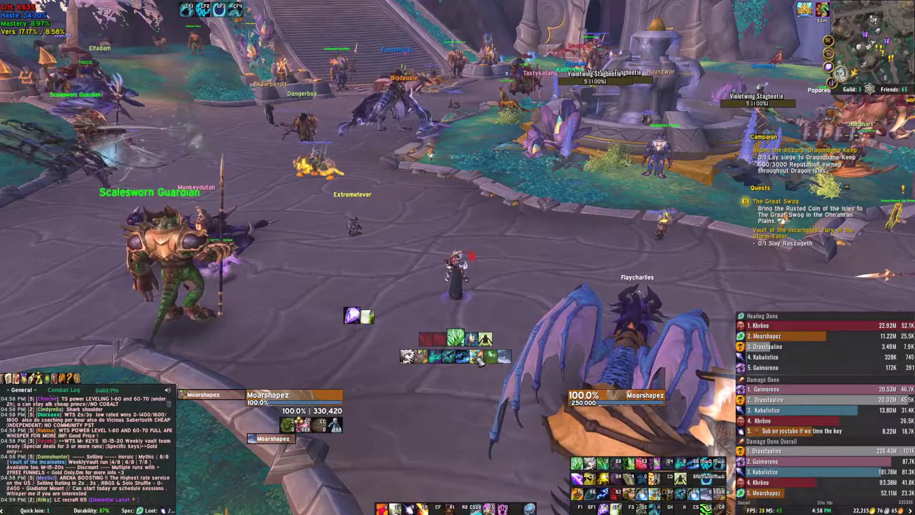
# Step: Return to Discord, open the Restoration Druid link from the post and copy its WeakAuras import string on Wago
pyautogui.hotkey('alt', 'Tab')
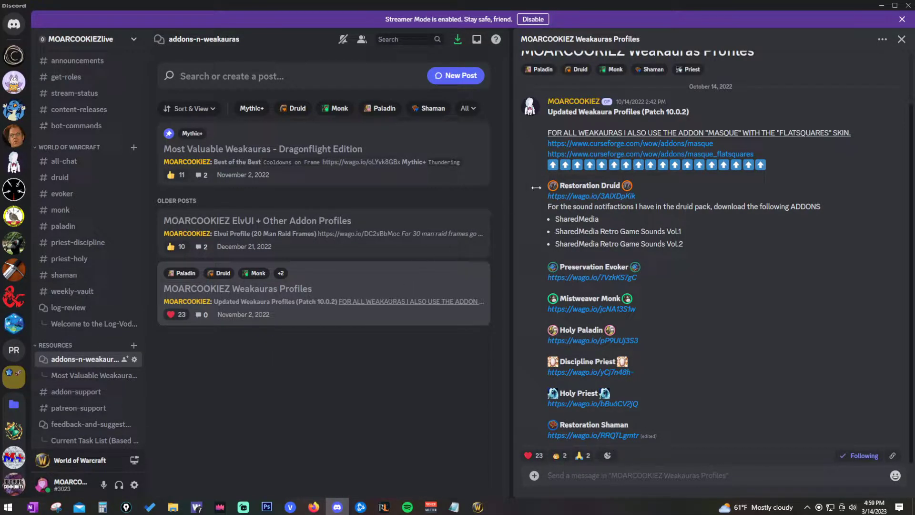
pyautogui.click(602, 196)
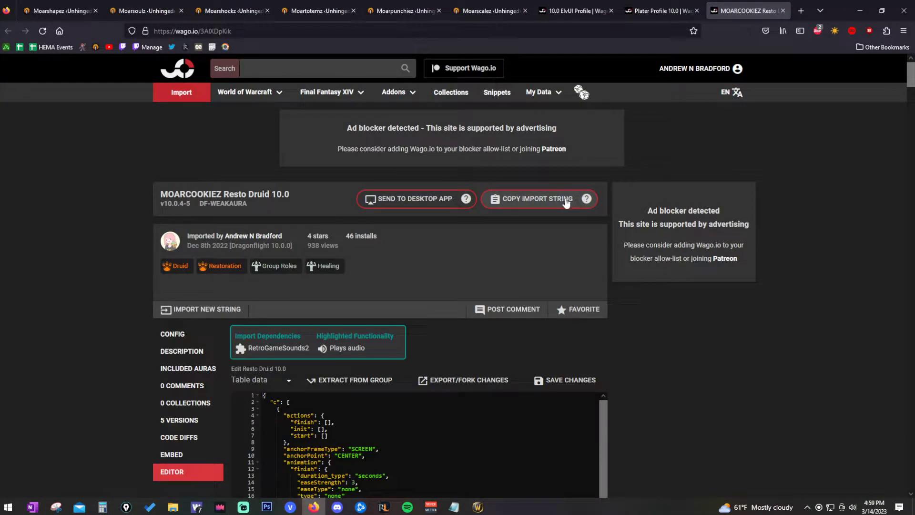
pyautogui.click(539, 202)
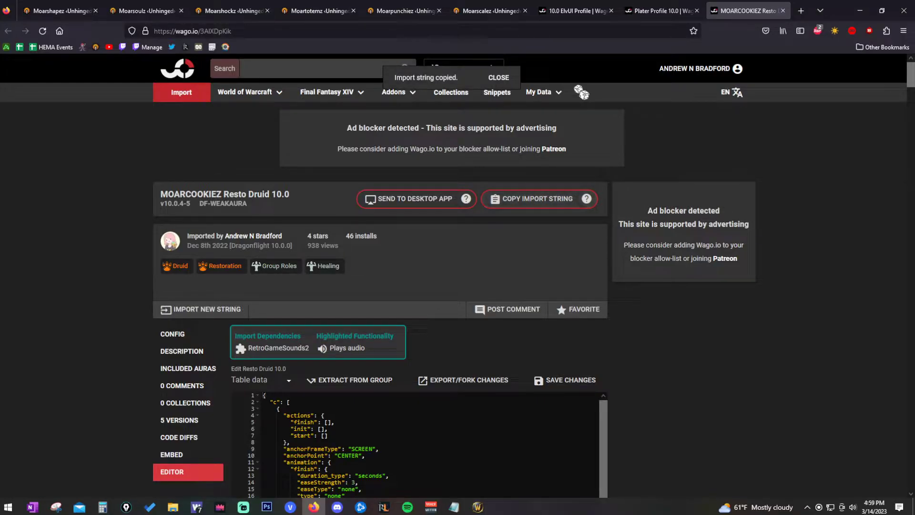
# Step: Switch to World of Warcraft, open WeakAuras with /wa and try to import the copied Resto Druid string, closing without accepting it
pyautogui.click(477, 507)
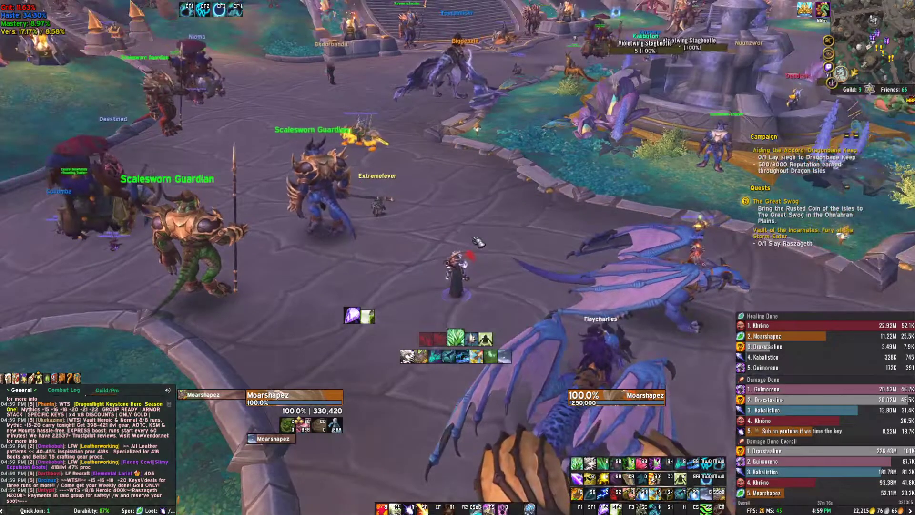
pyautogui.write('/wa')
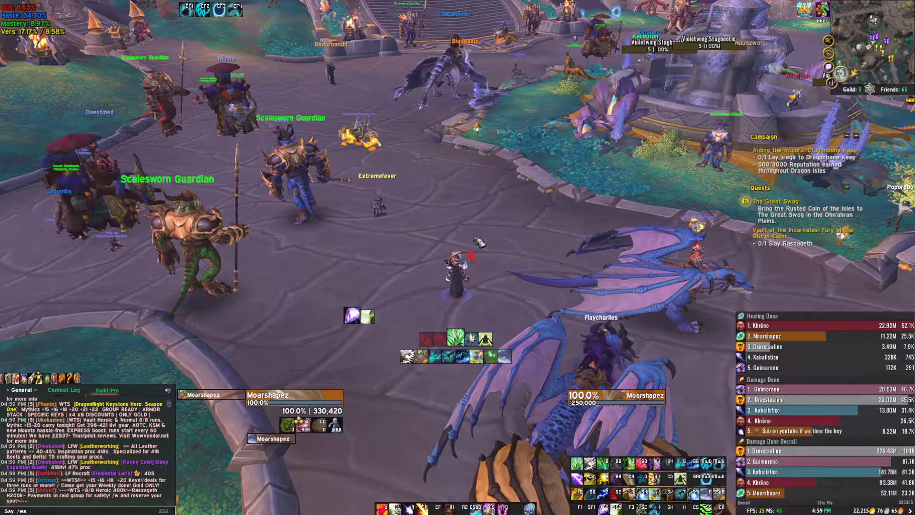
pyautogui.press('Return')
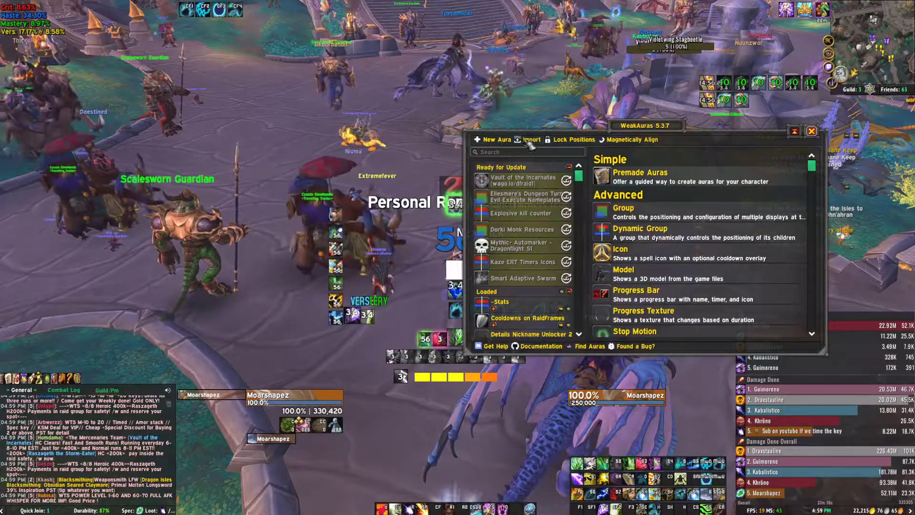
pyautogui.click(530, 140)
pyautogui.hotkey('ctrl', 'v')
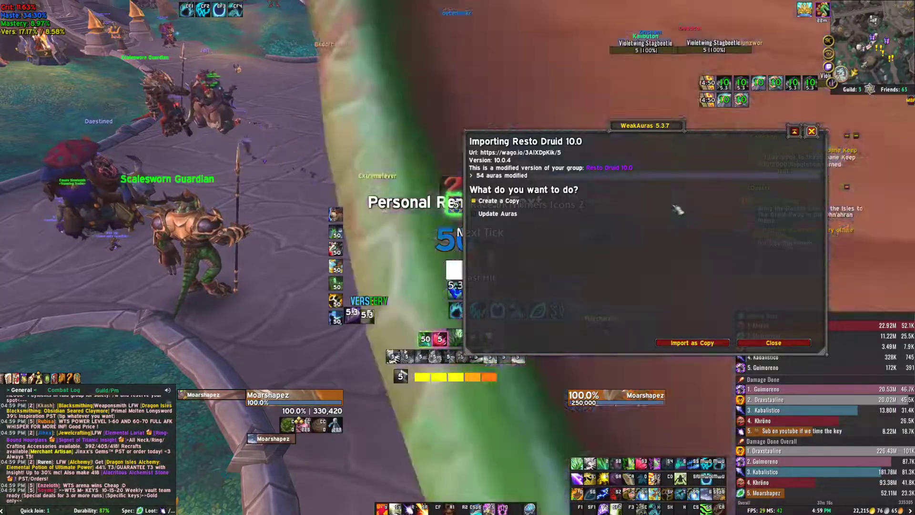
pyautogui.click(812, 132)
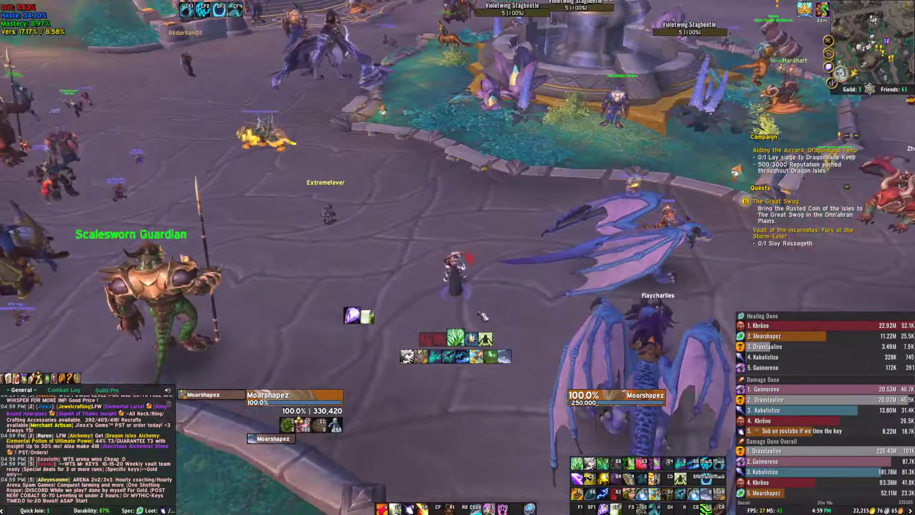
pyautogui.press('w')
pyautogui.press('w')
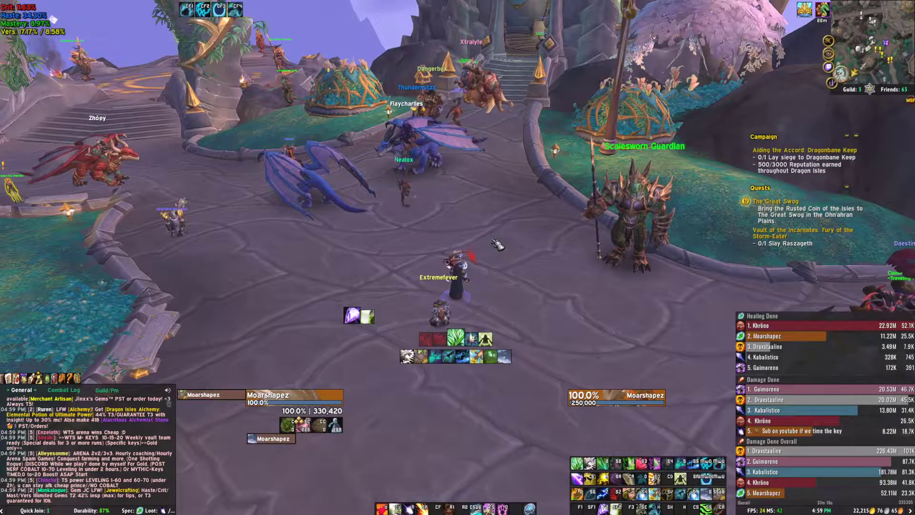
pyautogui.moveTo(497, 244); pyautogui.dragTo(487, 260)
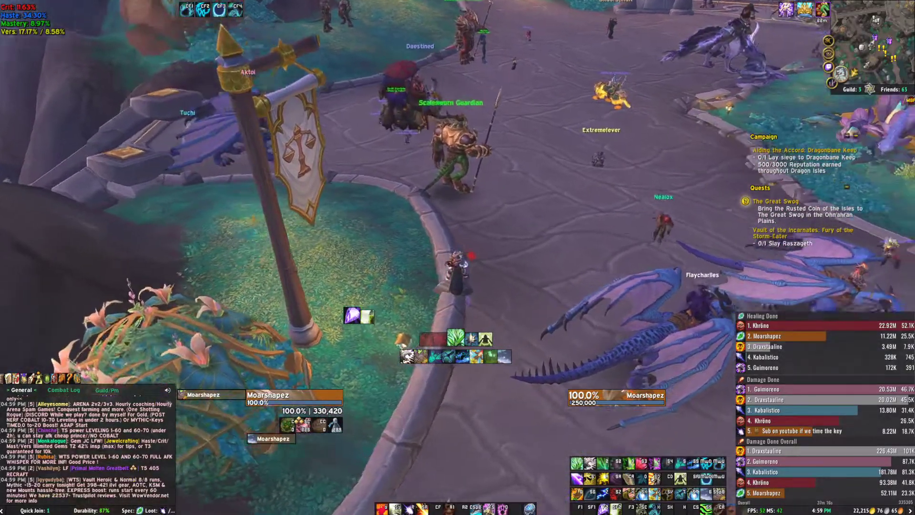